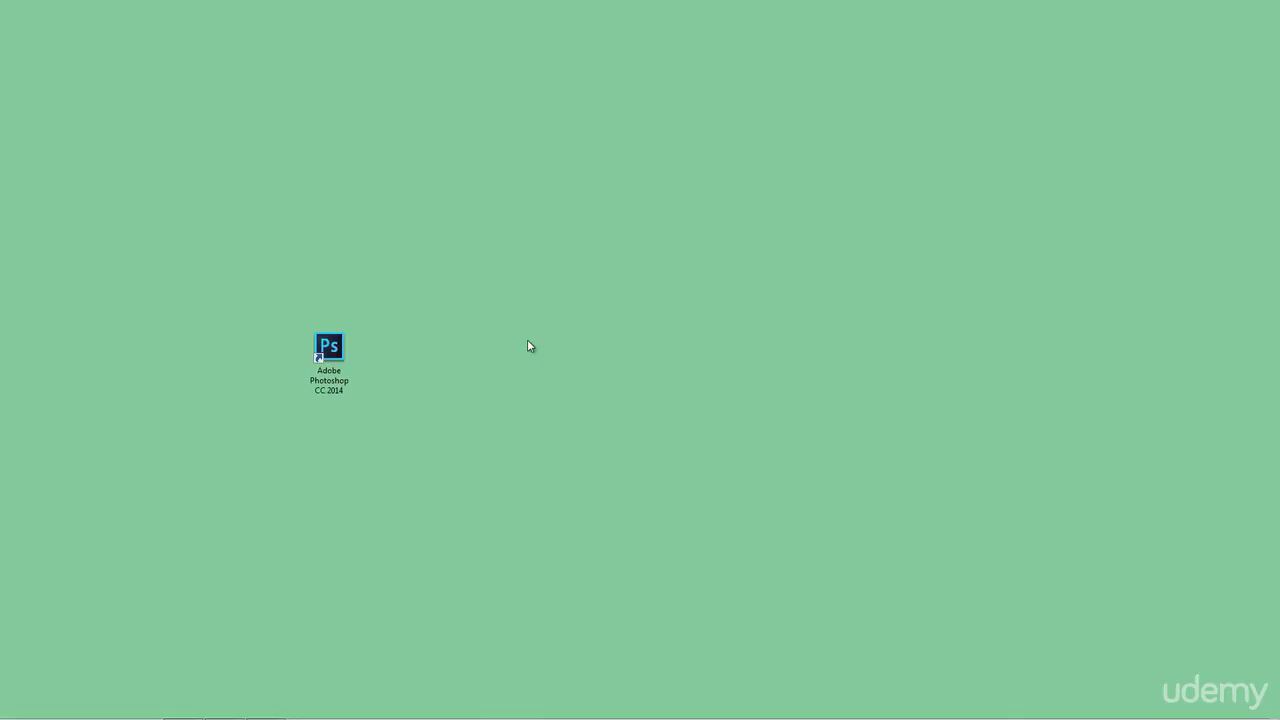
Step: Launch Adobe Photoshop CC 2014 with its preferences reset, agreeing to delete the settings file
click(329, 352)
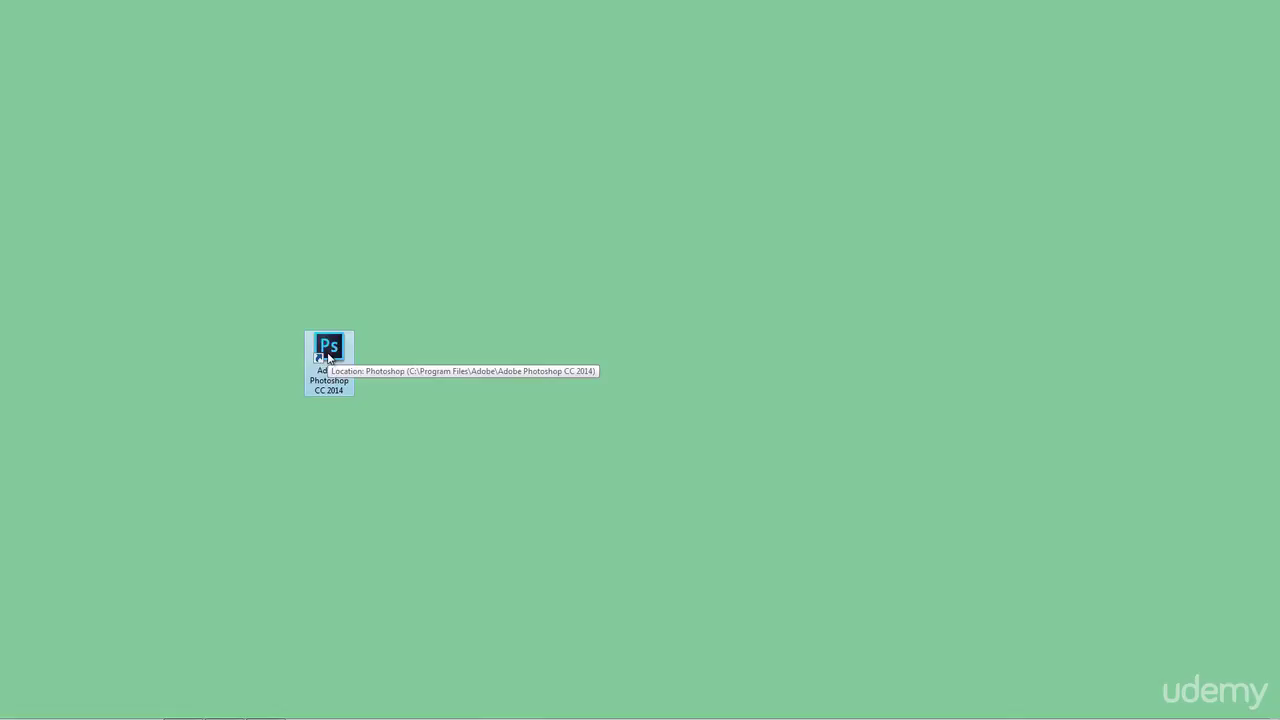
double_click(328, 352)
key(ctrl+alt+shift)
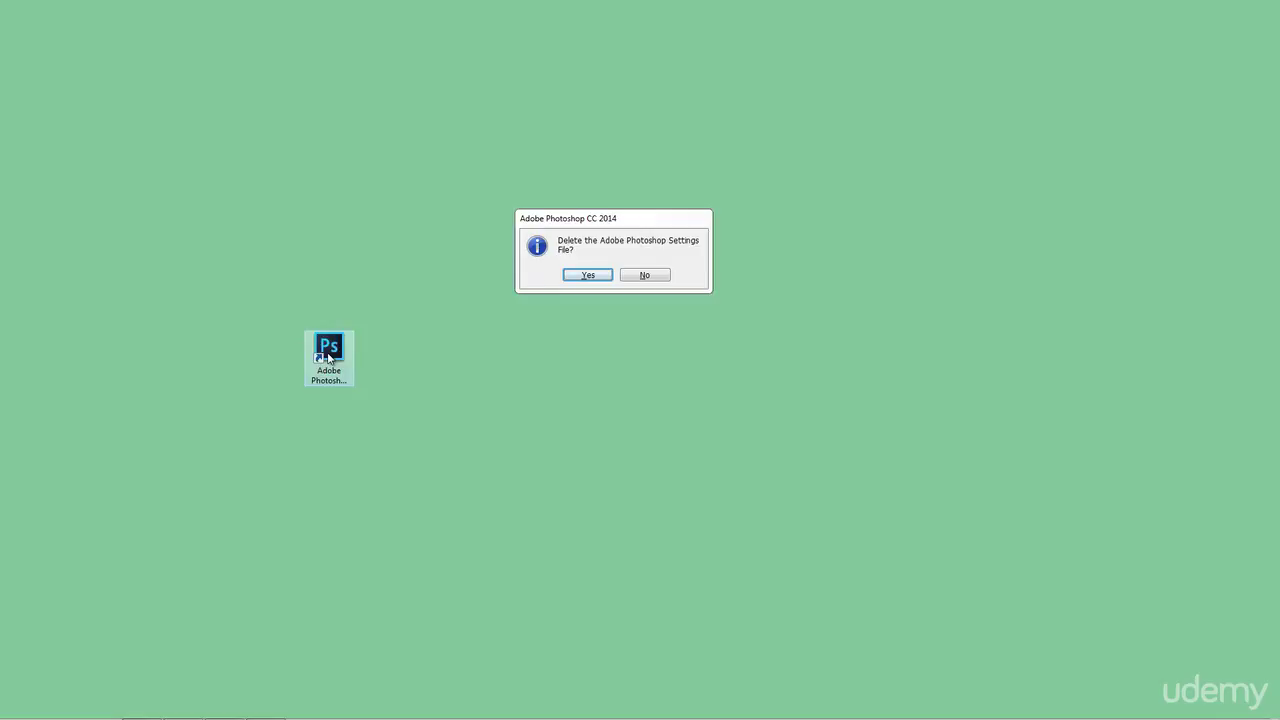
click(588, 276)
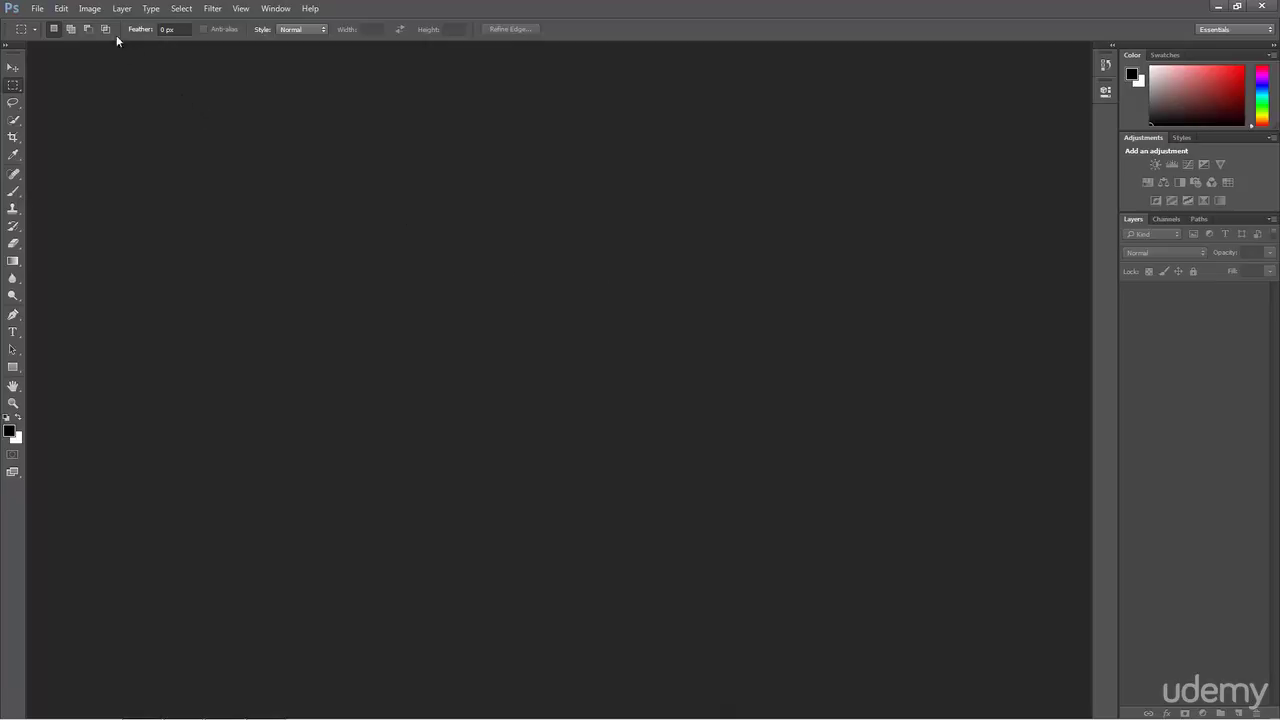
Step: Change the interface color theme to the lightest gray in the preferences
click(63, 12)
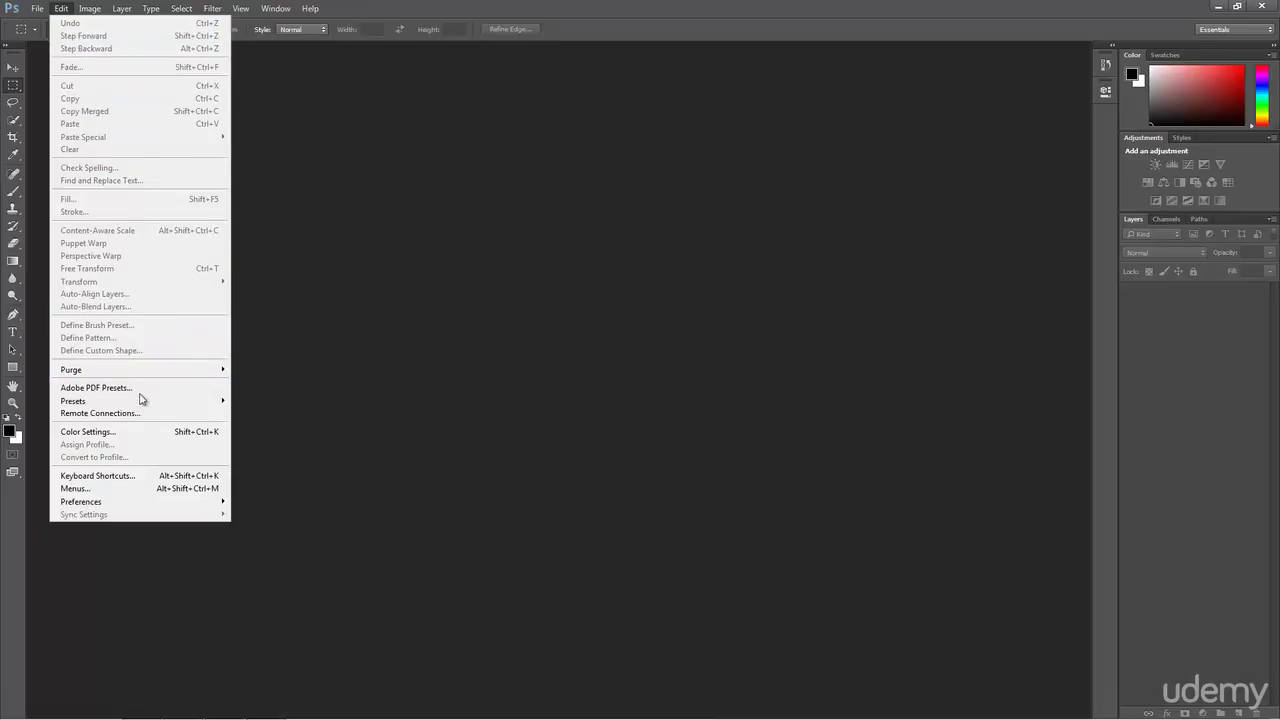
mouse_move(165, 504)
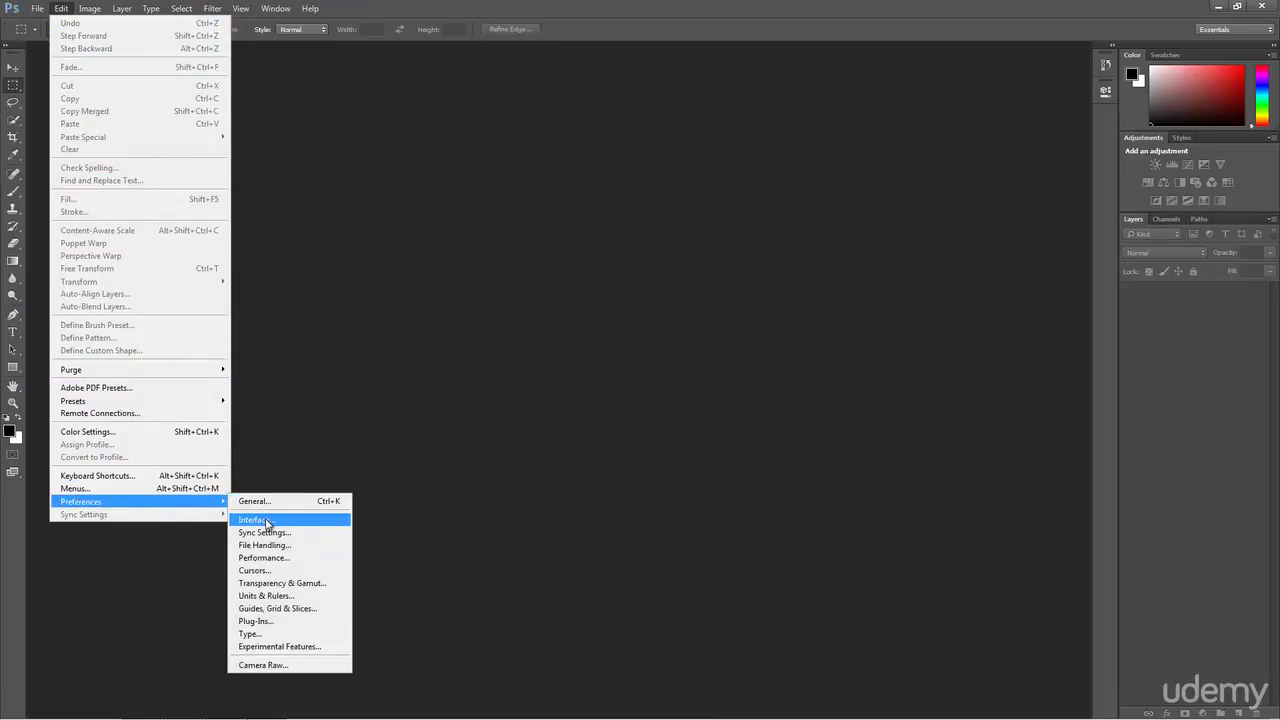
click(267, 520)
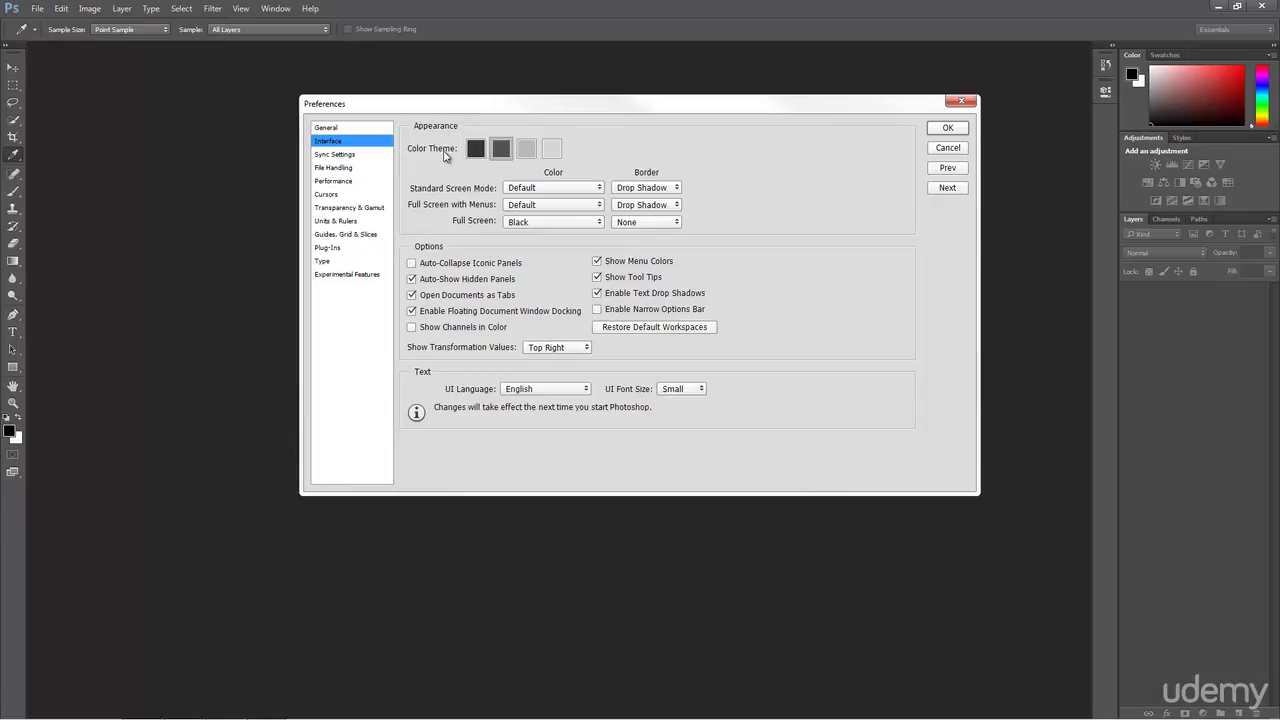
click(551, 150)
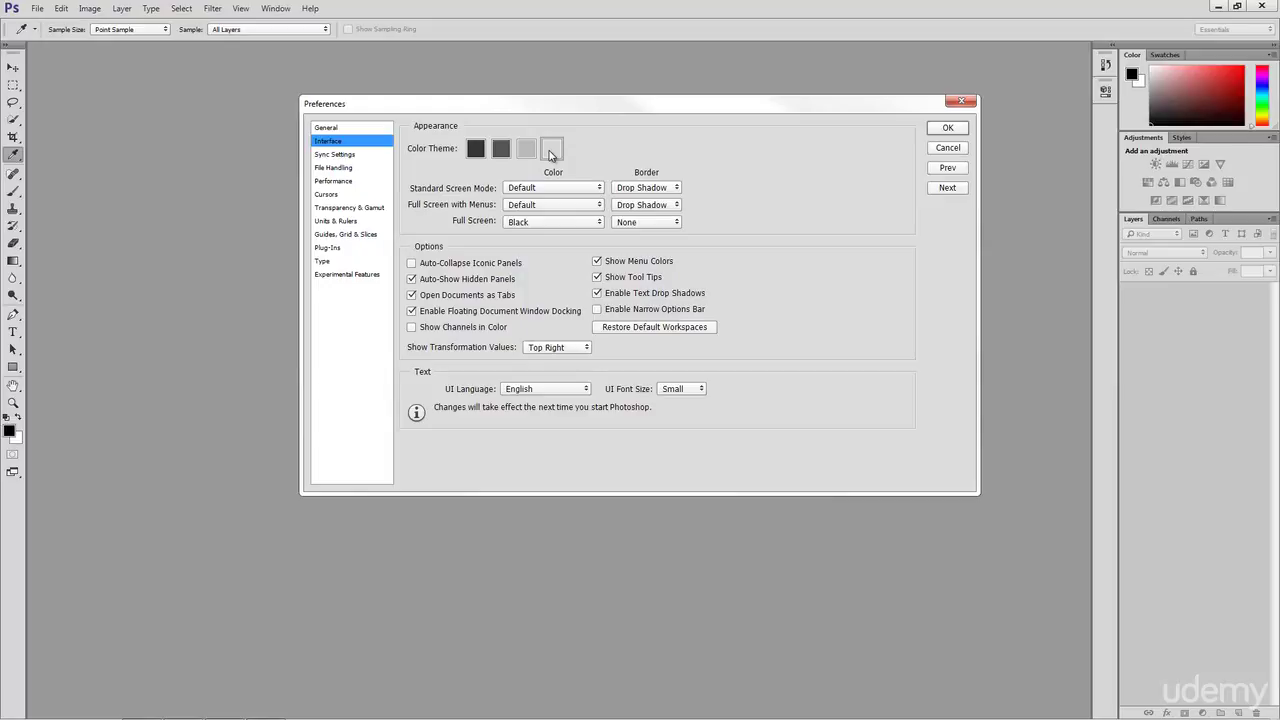
click(947, 129)
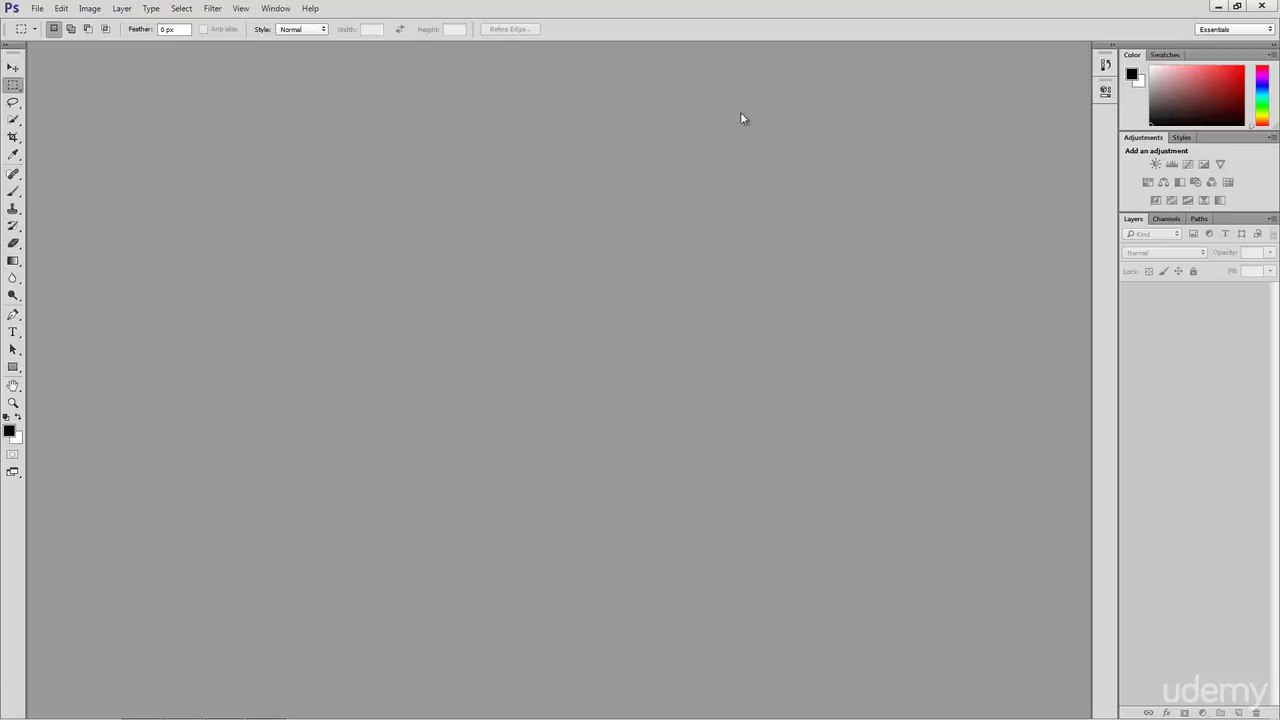
Step: Switch to the Motion workspace and look at its Histogram and Info panels
click(277, 9)
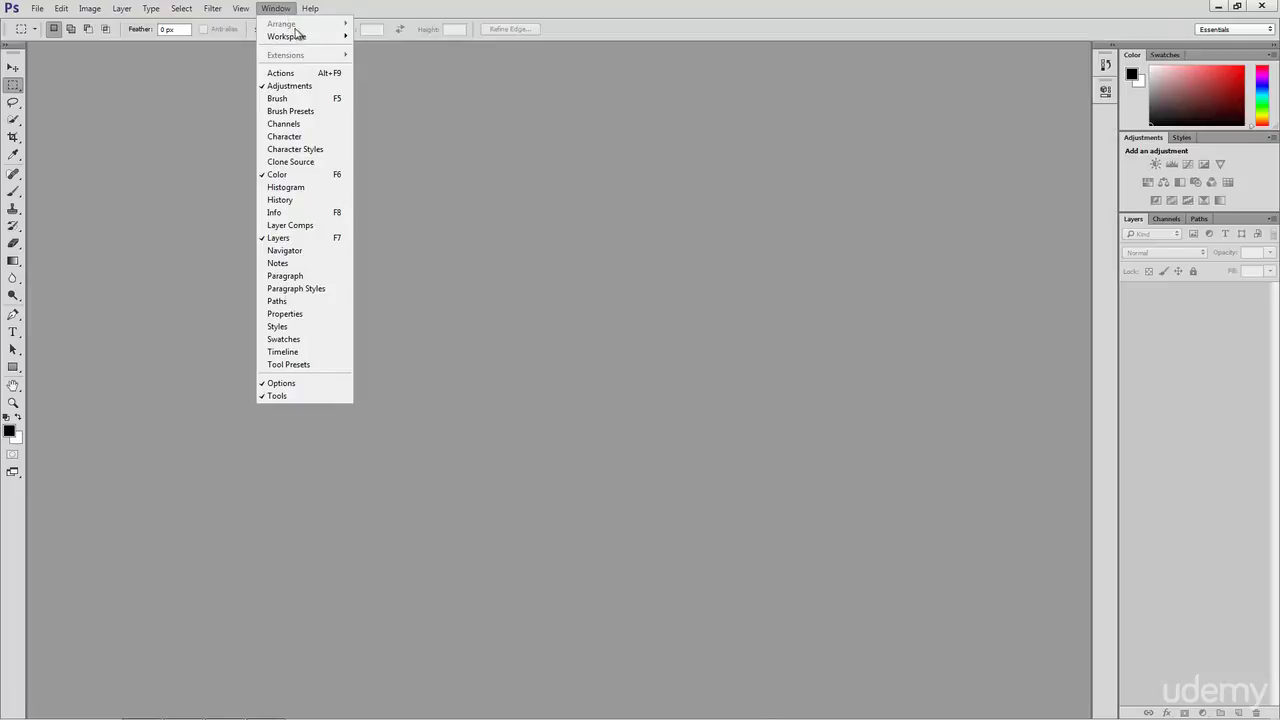
mouse_move(296, 37)
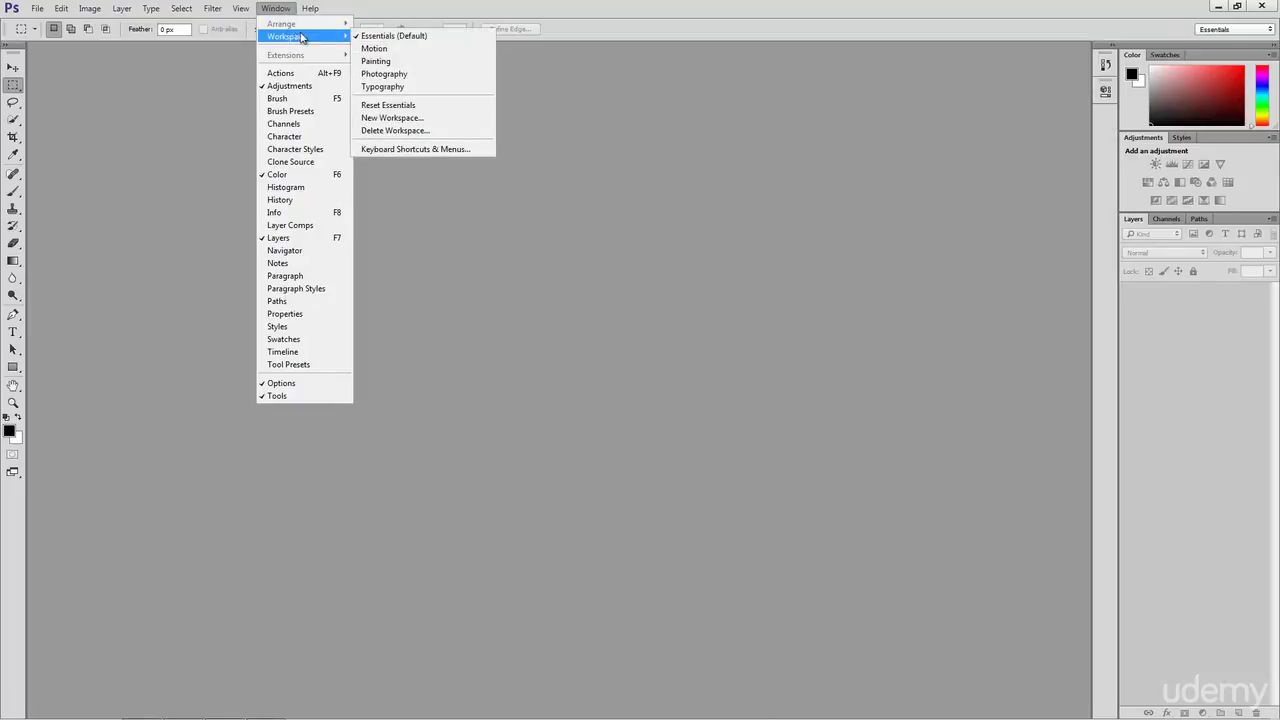
click(375, 48)
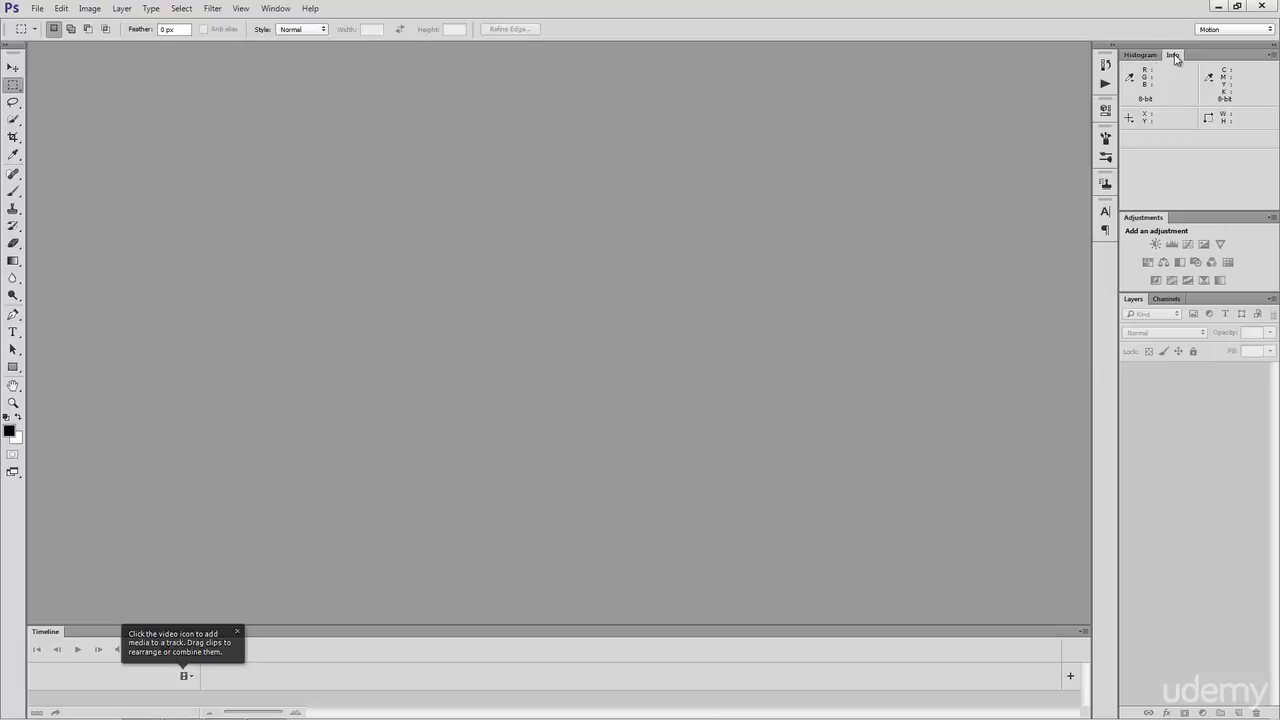
click(1130, 56)
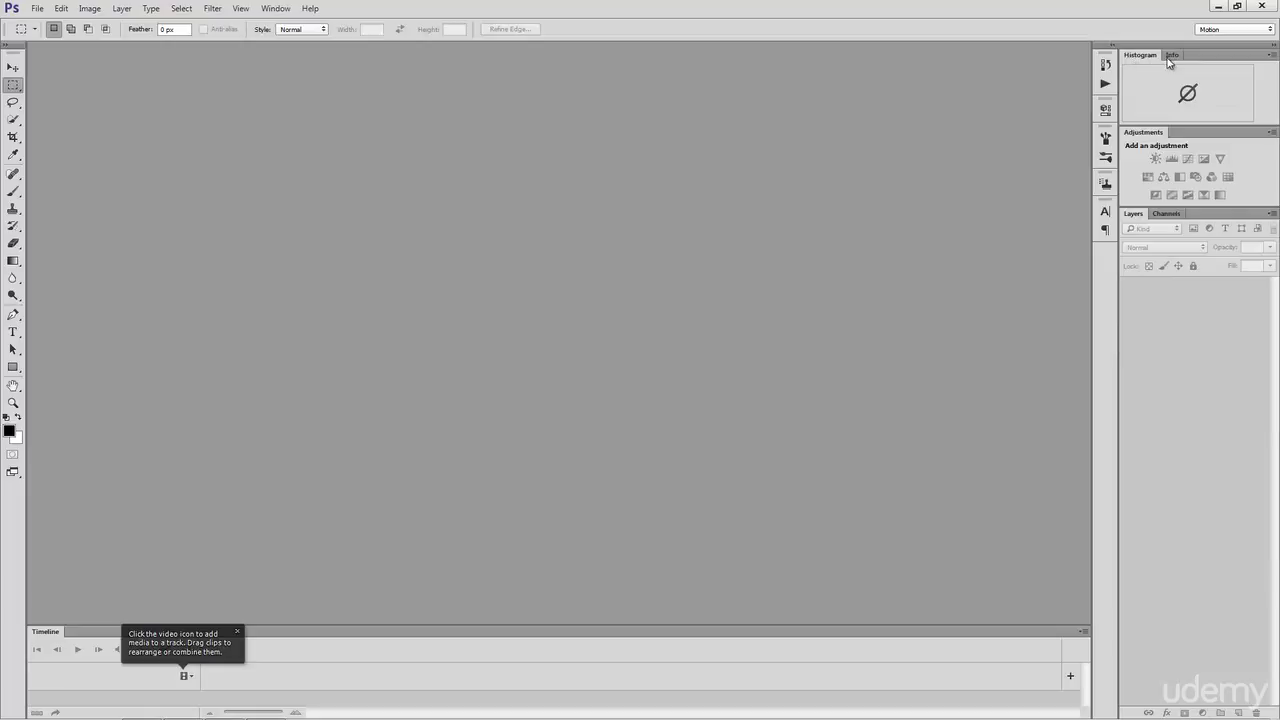
click(1172, 56)
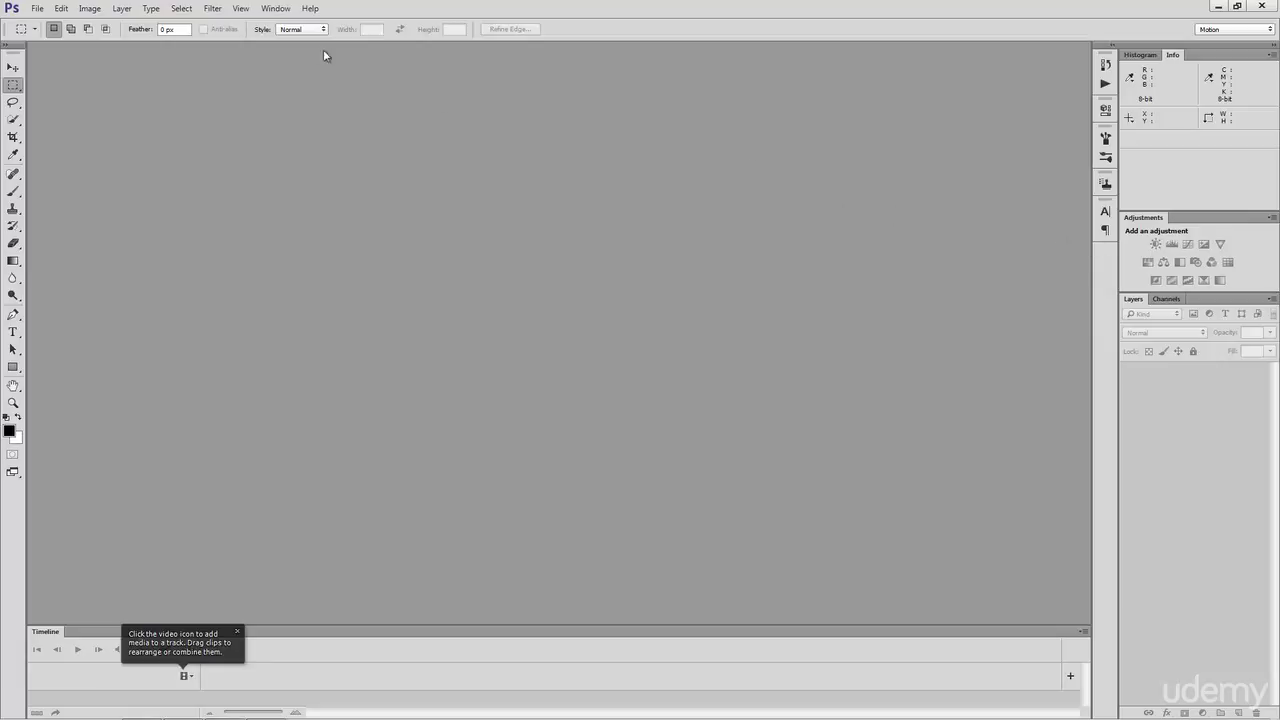
Step: Switch to the Painting workspace and look at its Swatches and Navigator panels
click(270, 11)
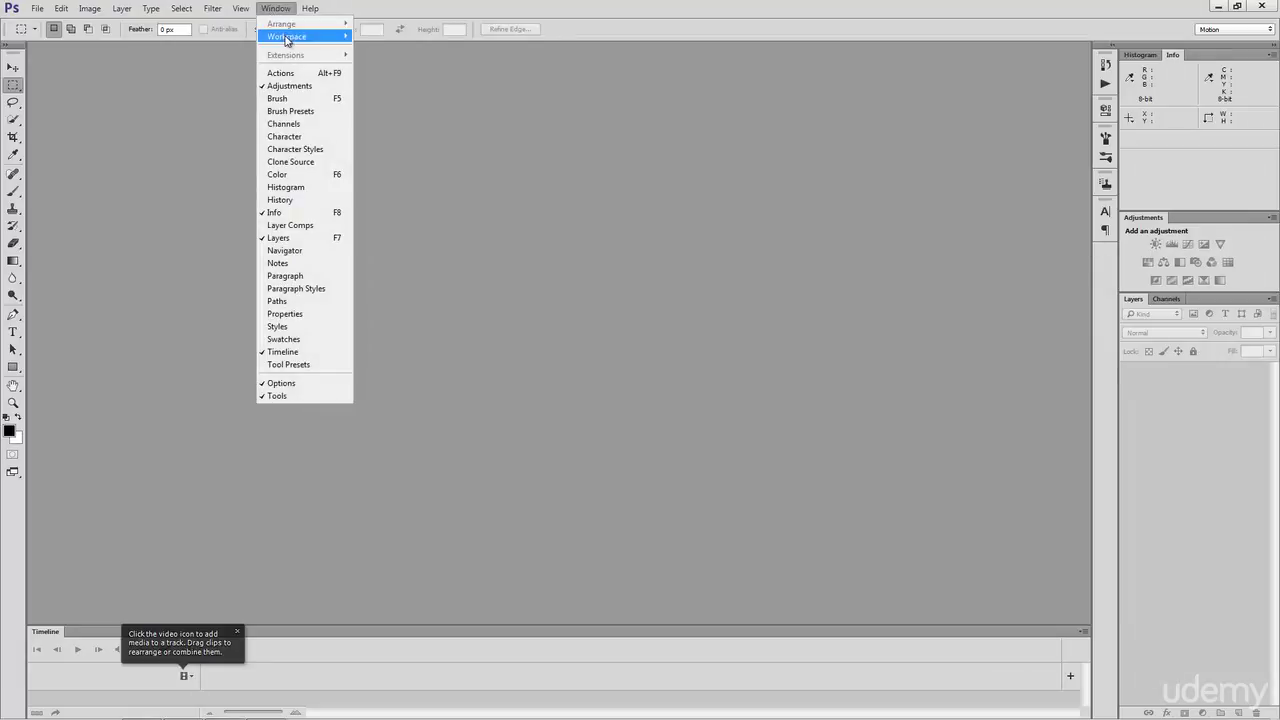
mouse_move(287, 39)
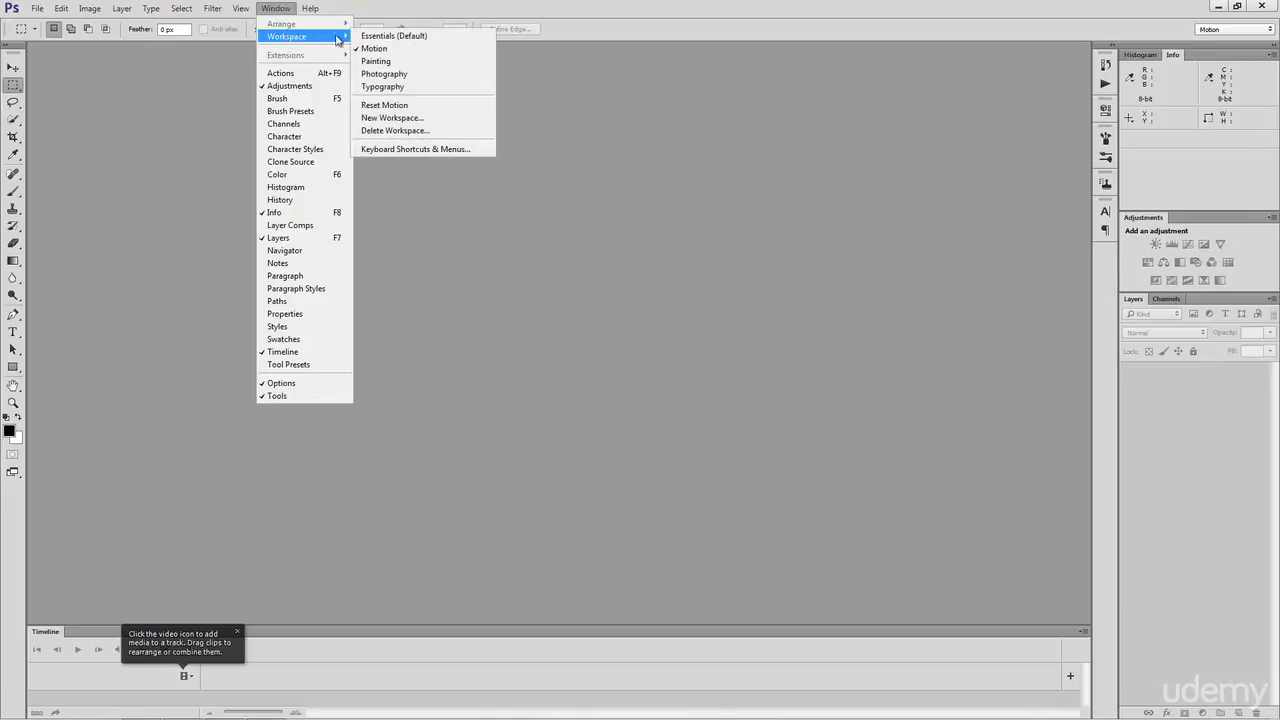
click(392, 62)
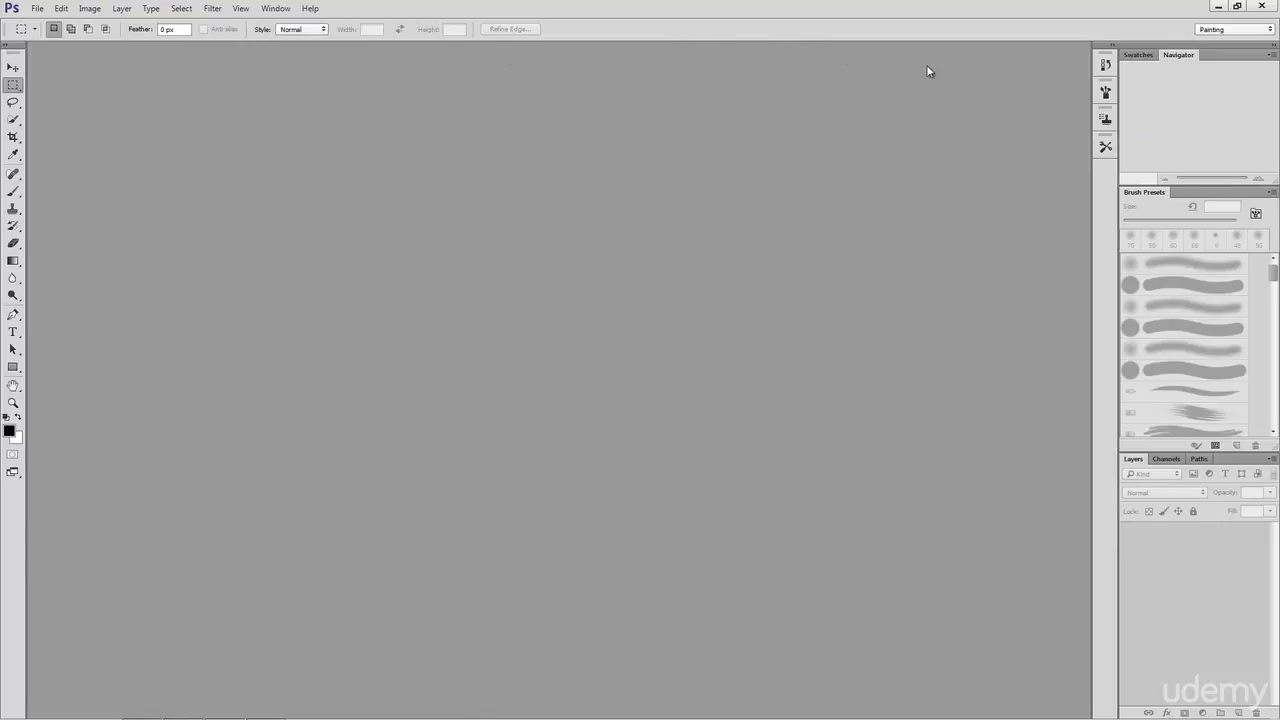
click(1146, 57)
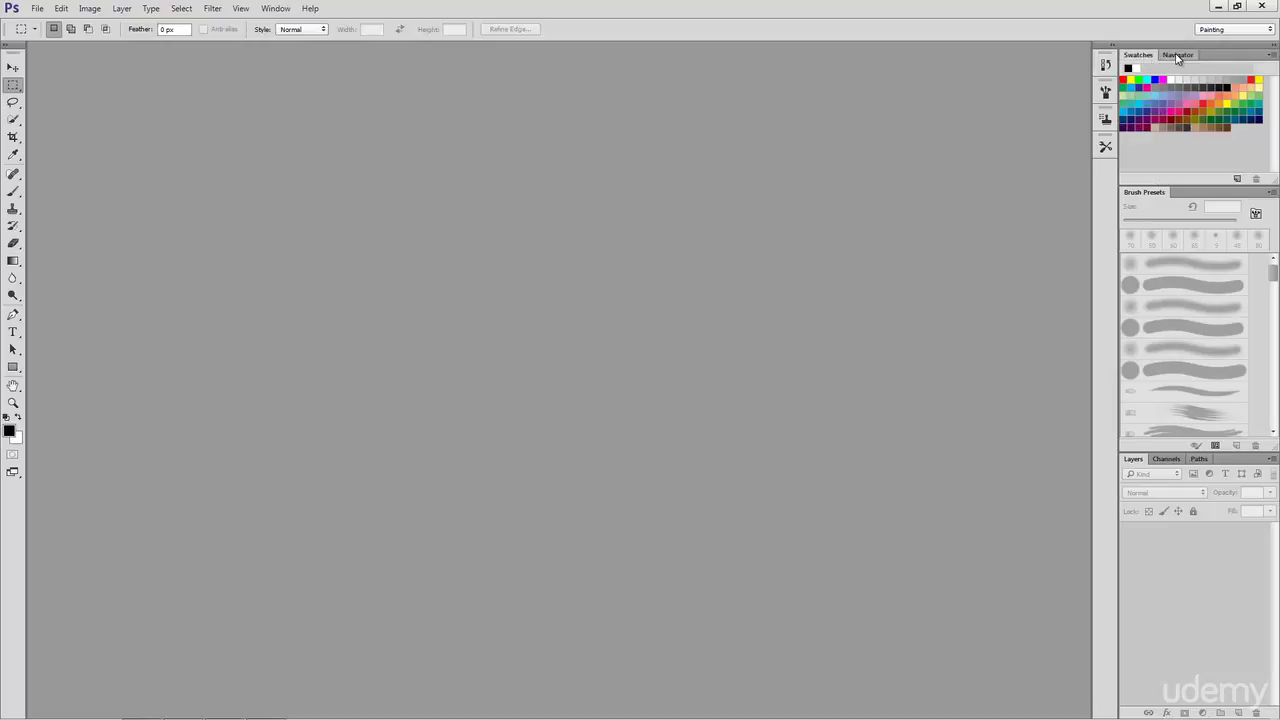
click(1177, 57)
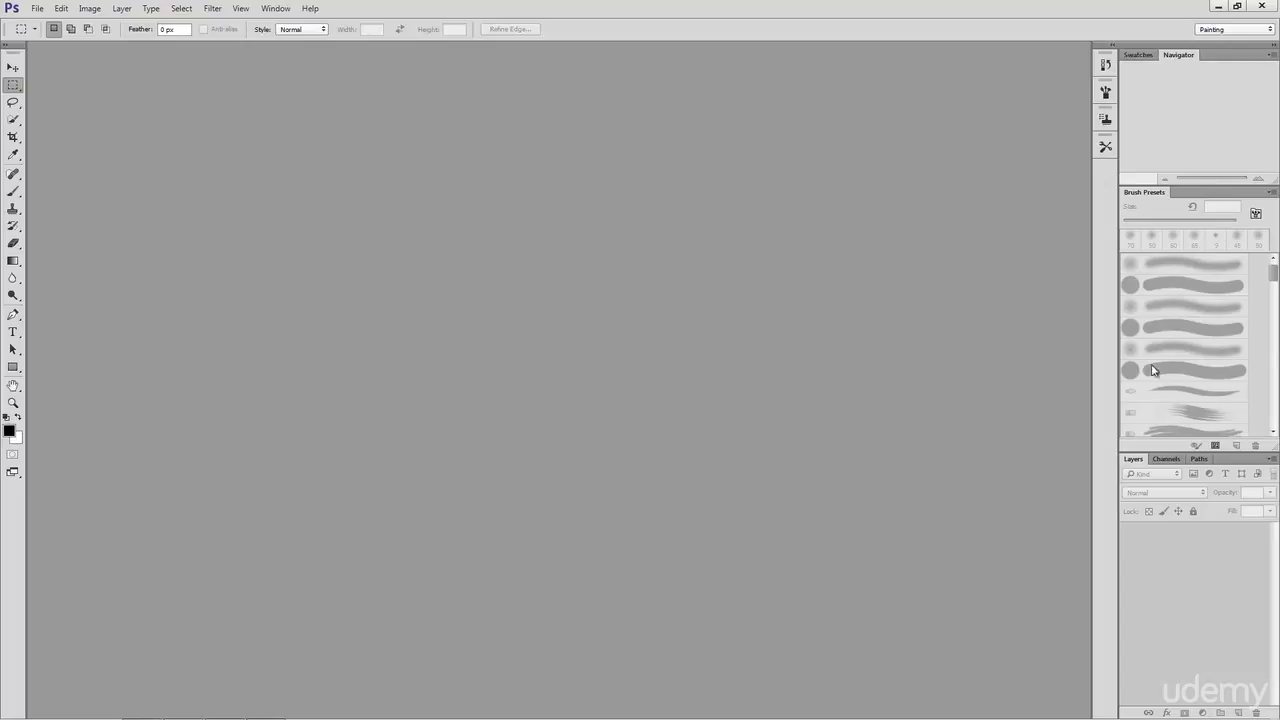
Step: Return from the Painting workspace to the Essentials workspace
click(1220, 30)
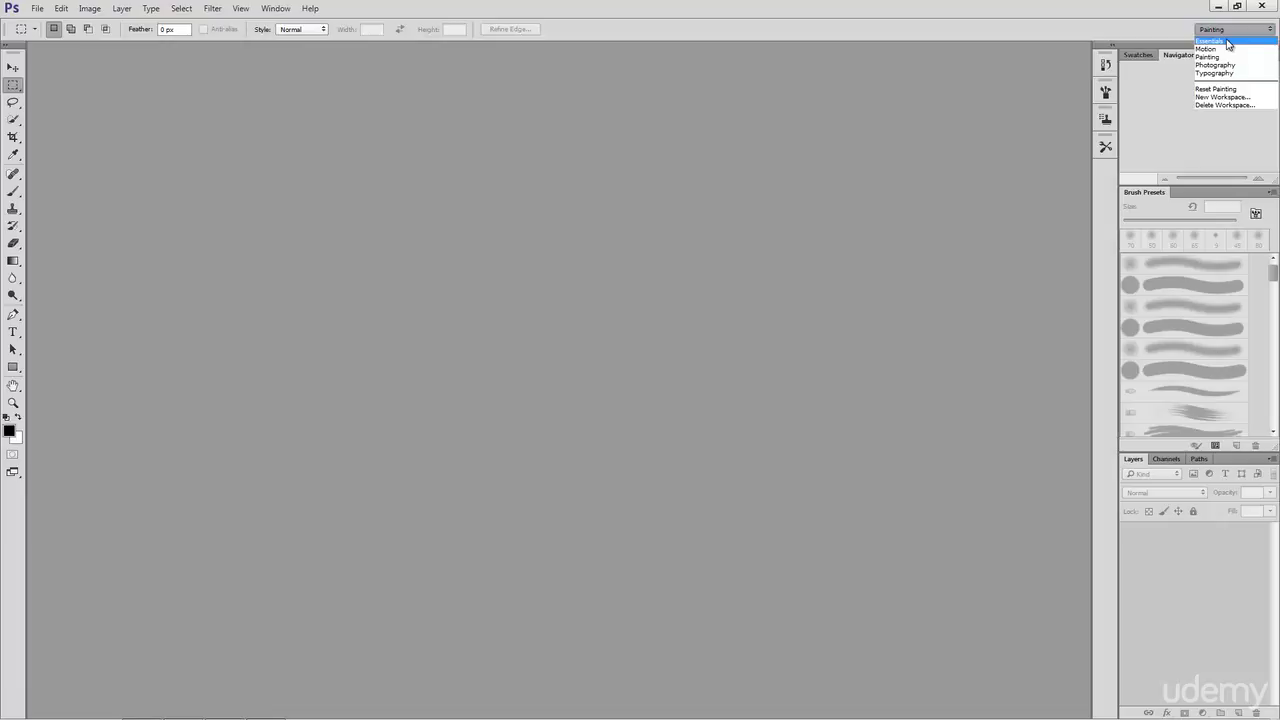
click(1228, 42)
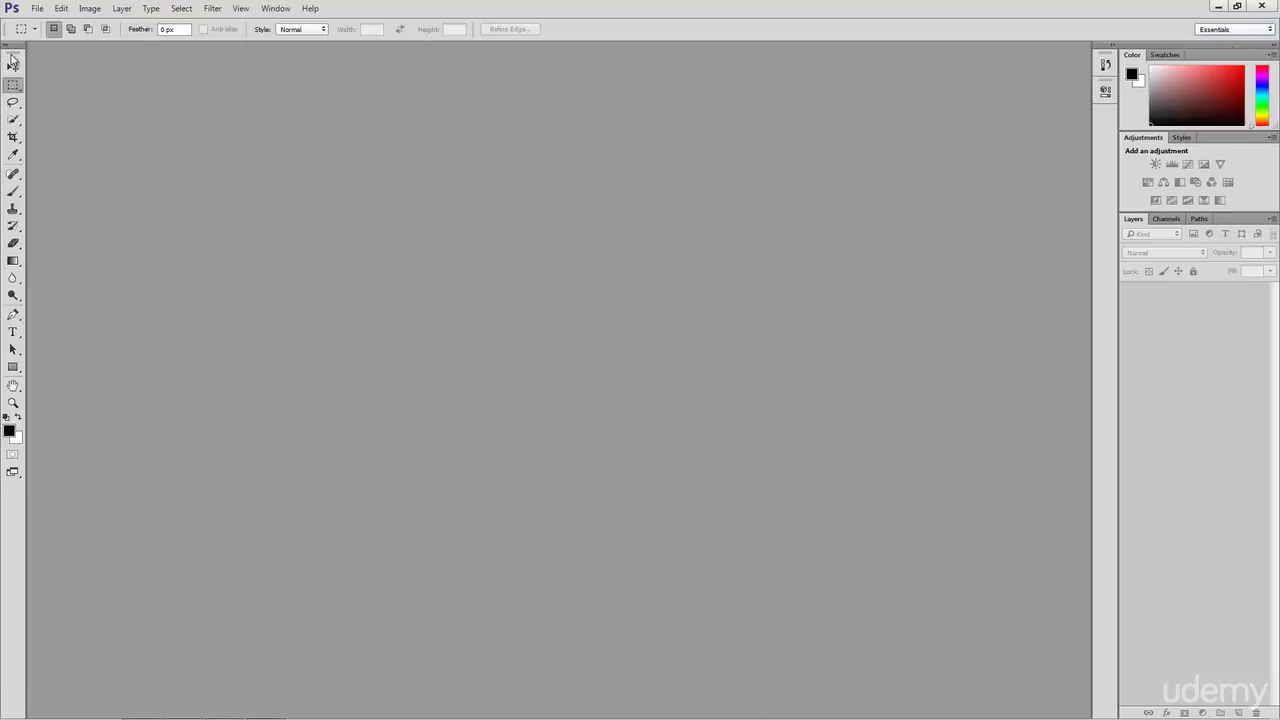
Step: Float the Tools panel over the canvas area and dock the Layers panel group along the left edge of the workspace
drag(13, 48, 467, 182)
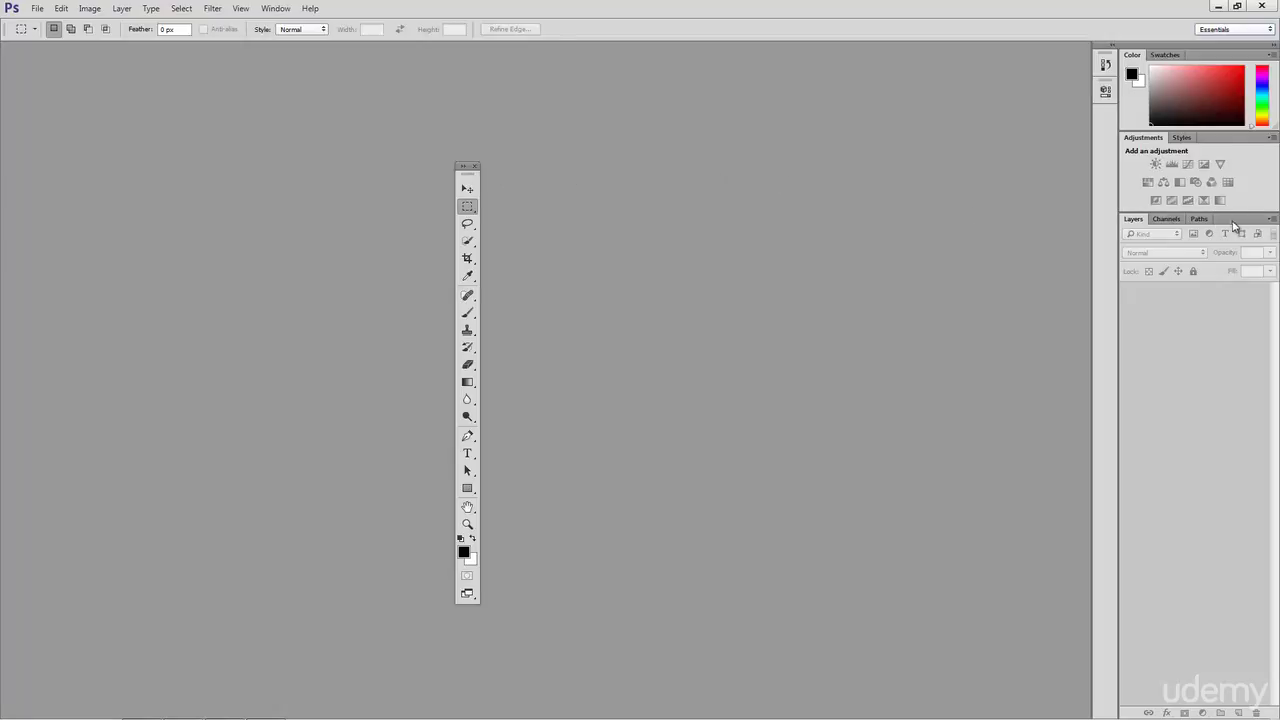
drag(1212, 234, 164, 289)
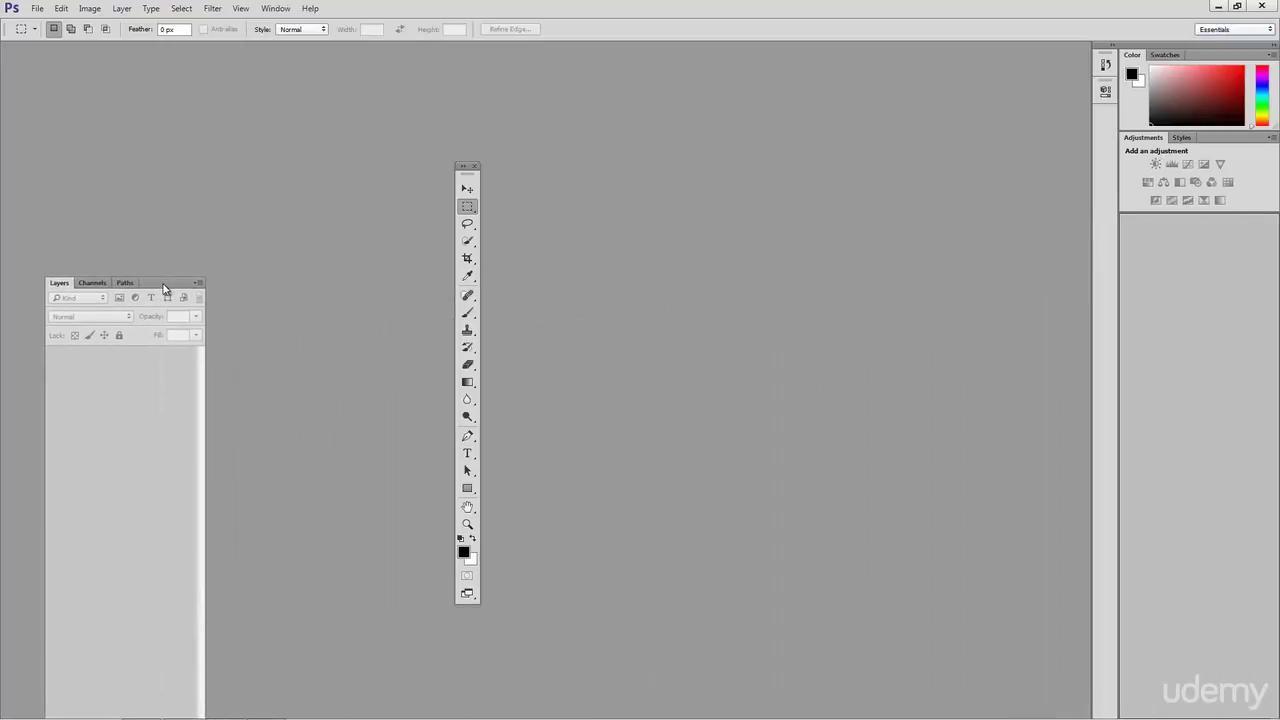
drag(164, 289, 11, 300)
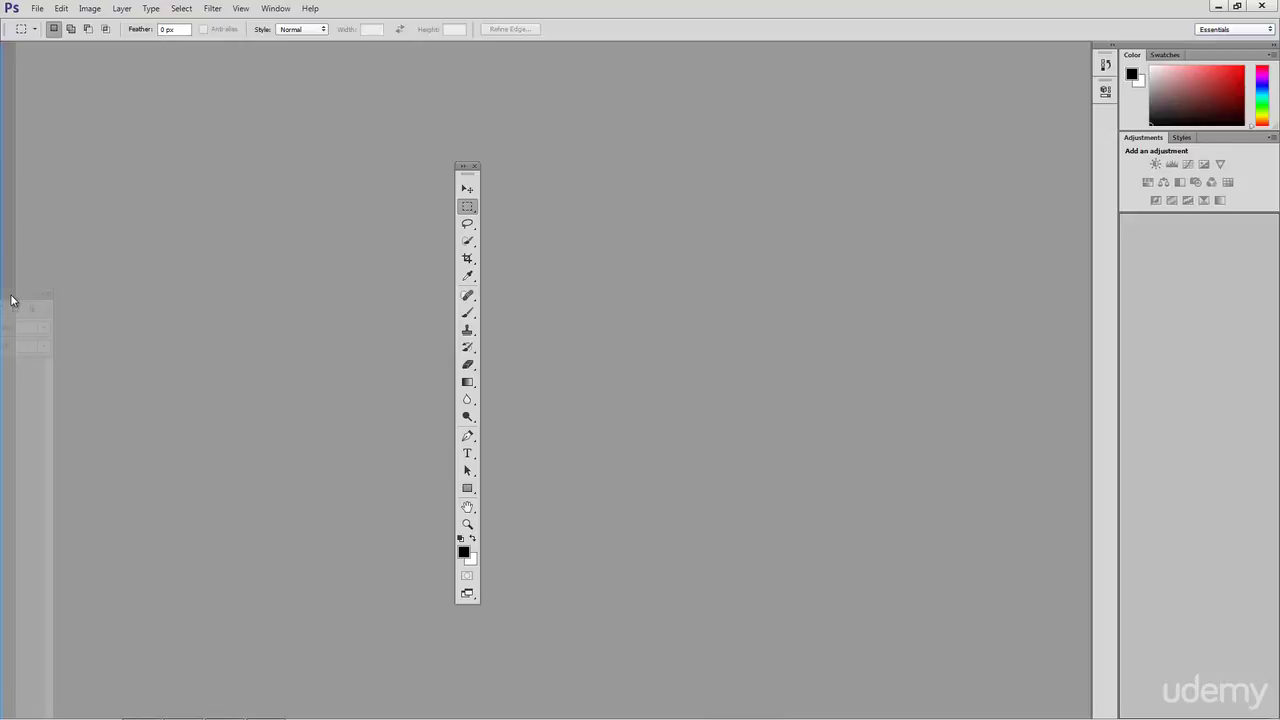
drag(12, 300, 12, 300)
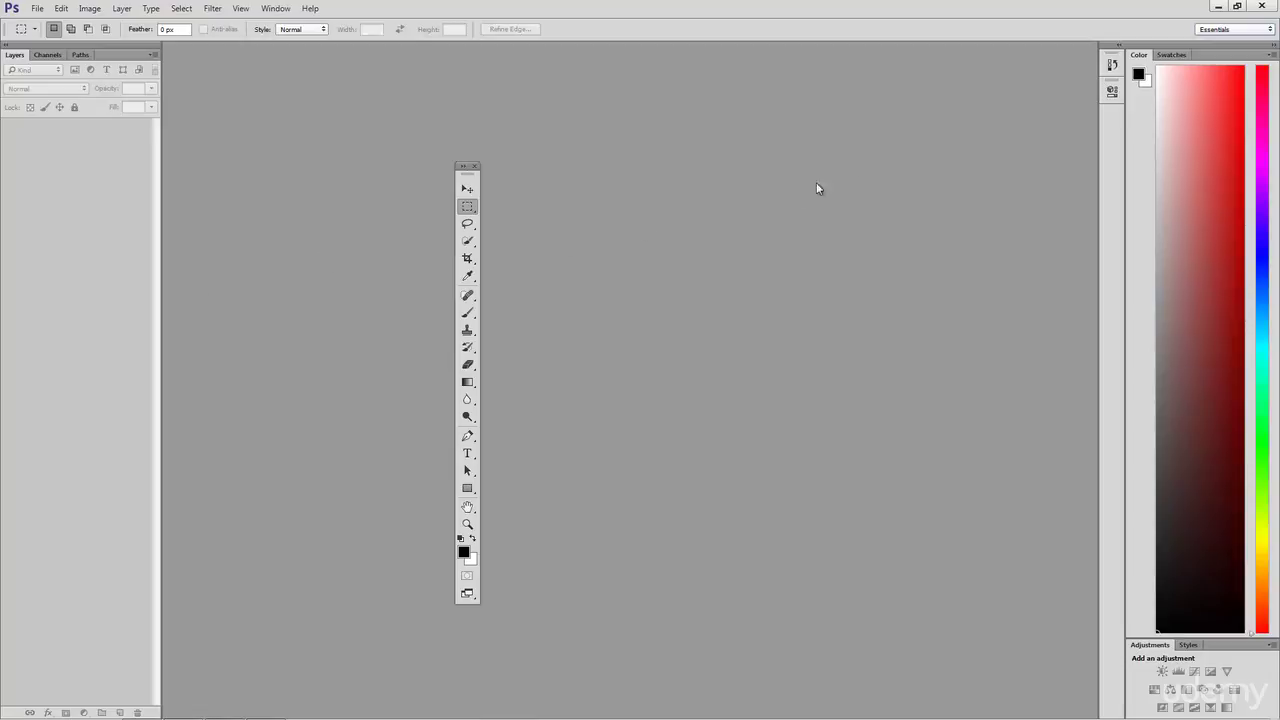
Step: Save the current panel arrangement as a custom workspace named "New Workspace", without capturing keyboard shortcuts or menus
click(1258, 36)
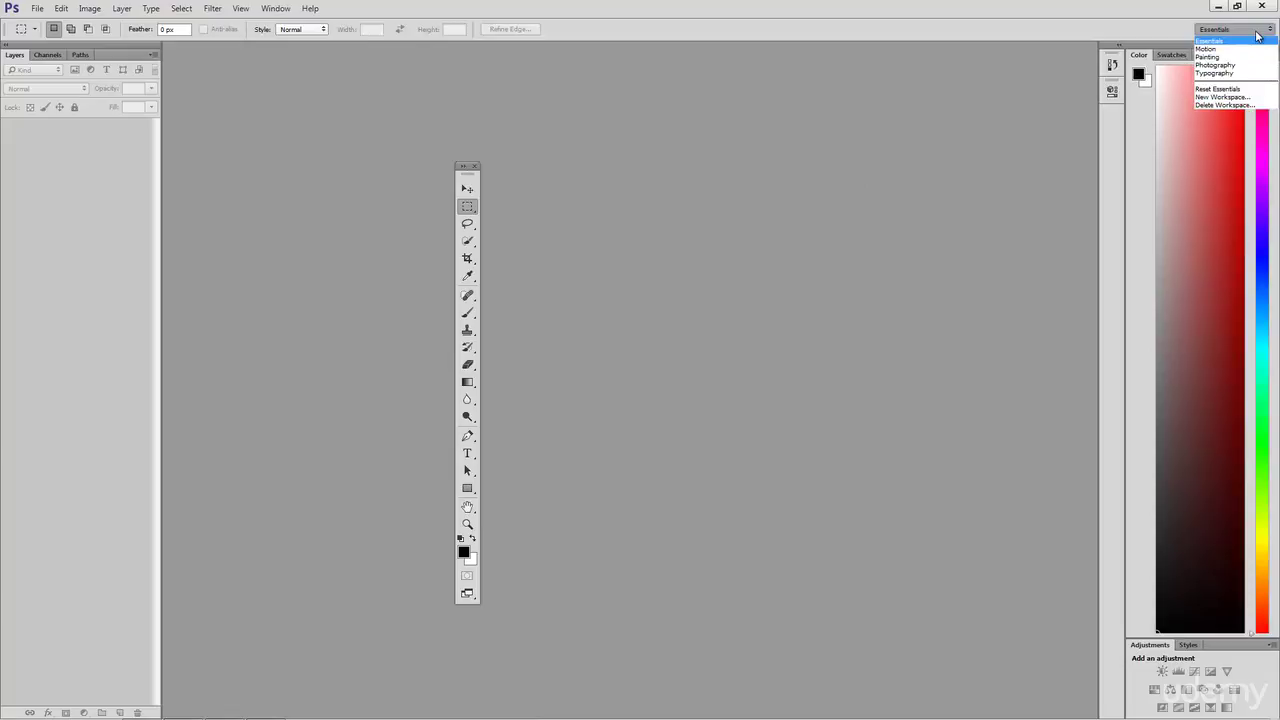
click(1238, 97)
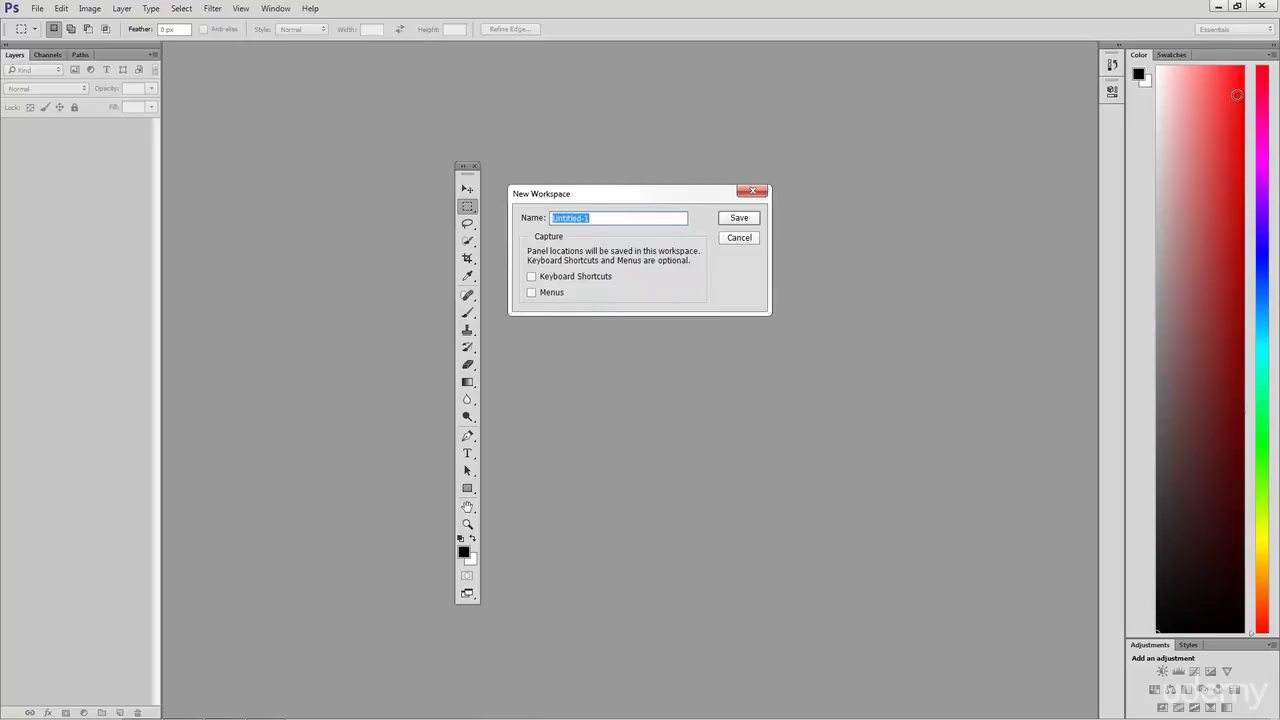
text(New Wro)
key(BackSpace)
key(BackSpace)
text(orkspace)
click(736, 220)
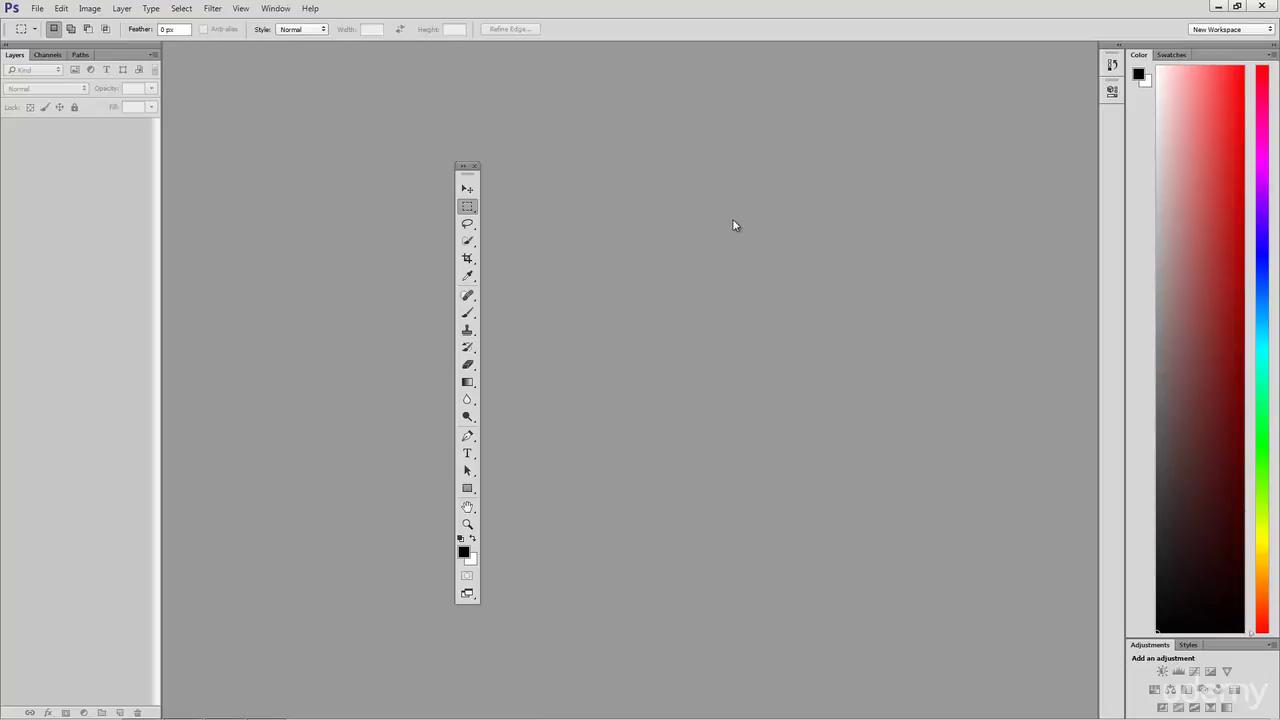
Step: Switch back to the Essentials workspace and reset it to its default panel layout
click(1268, 30)
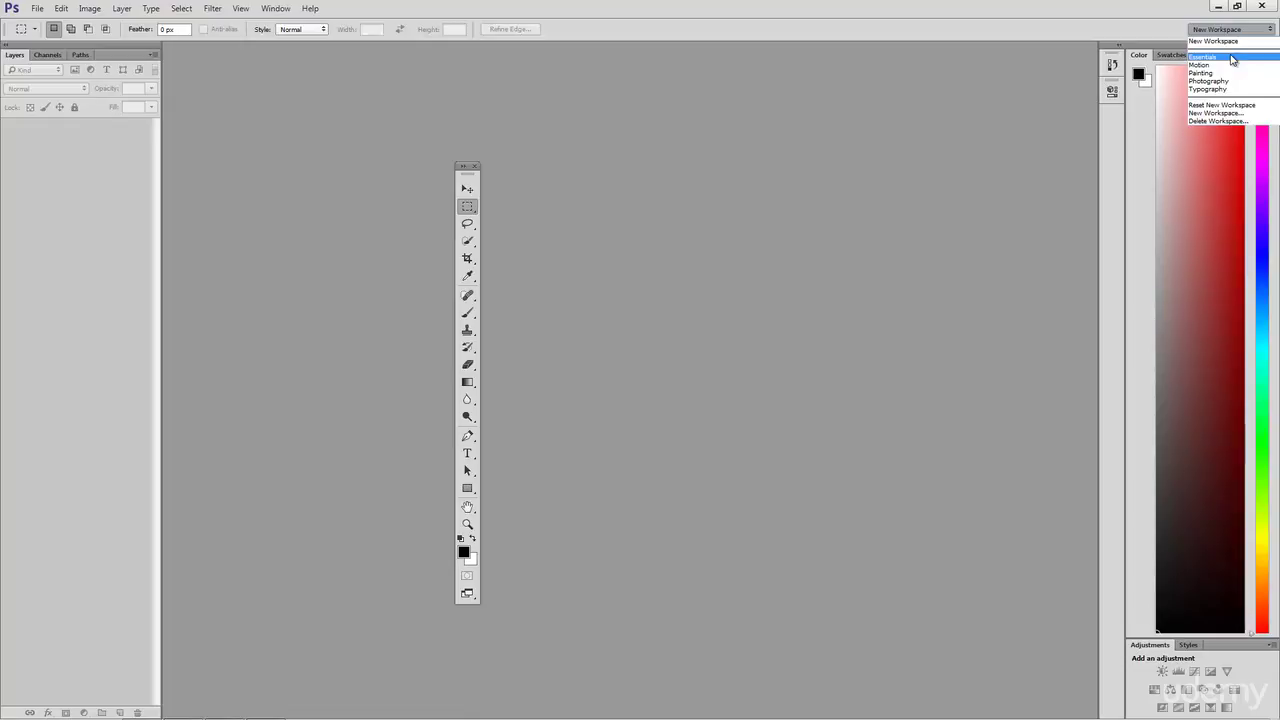
click(1232, 58)
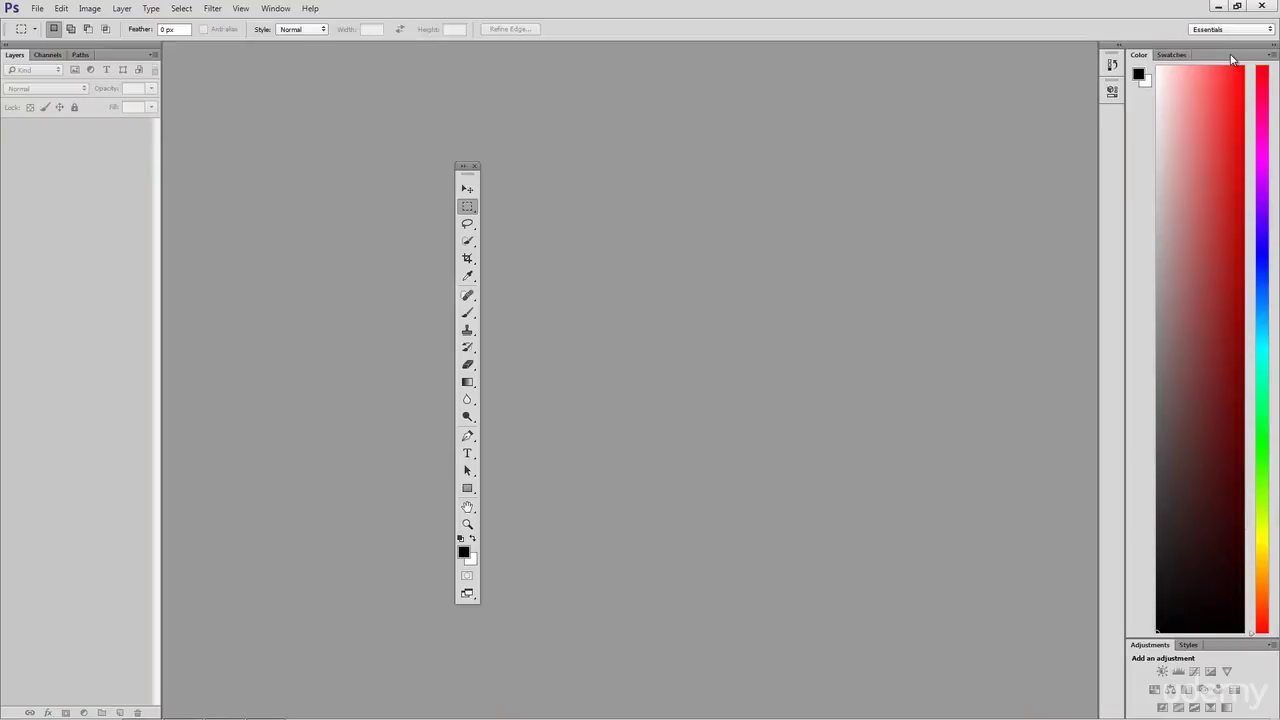
click(1234, 33)
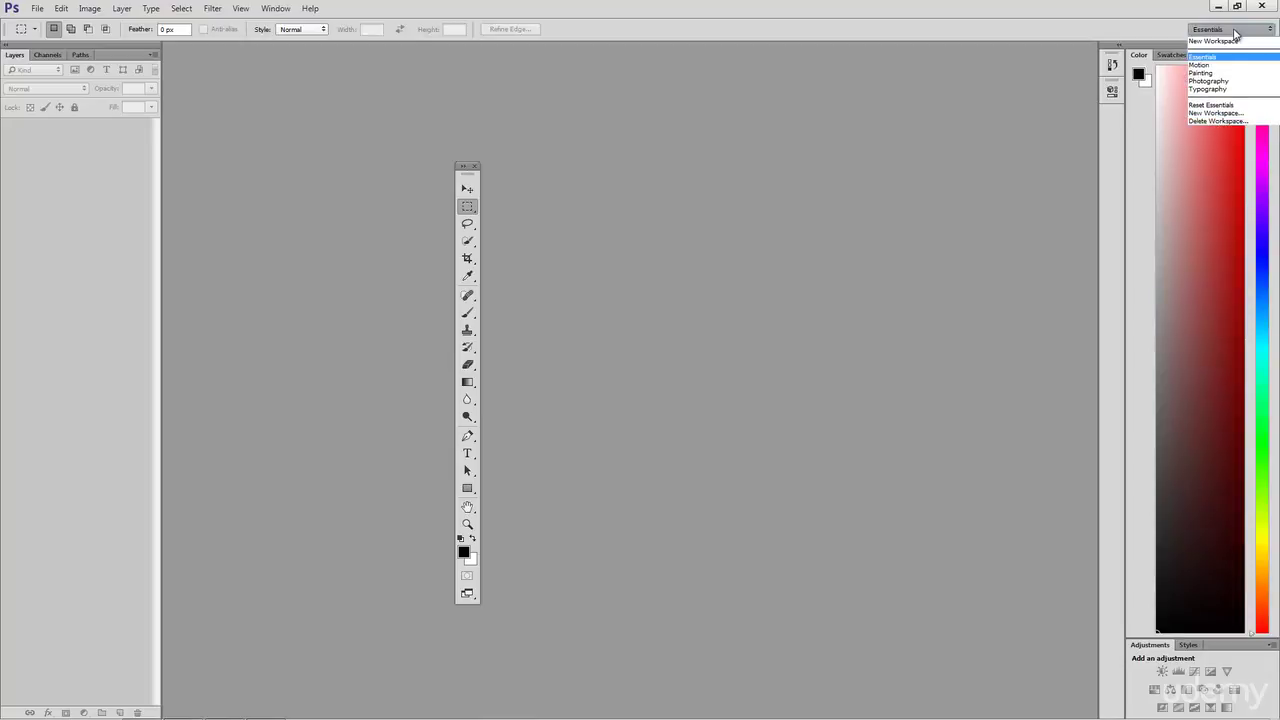
click(1212, 105)
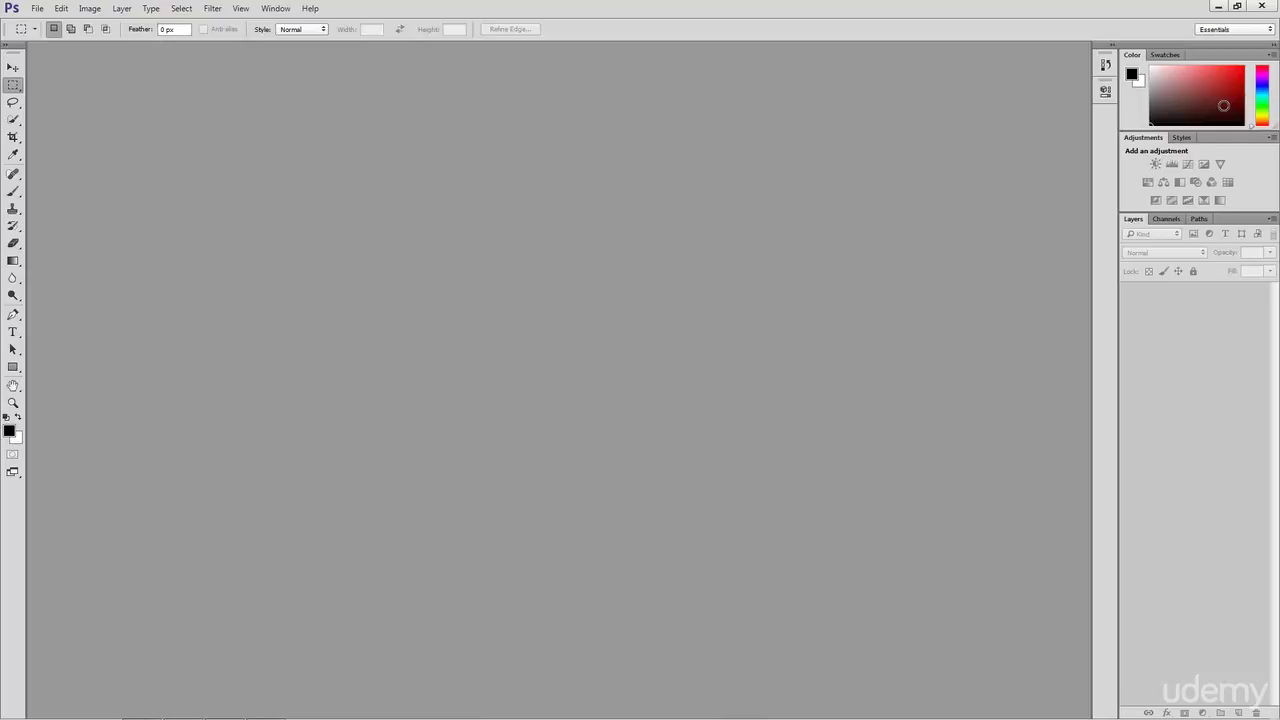
click(1251, 31)
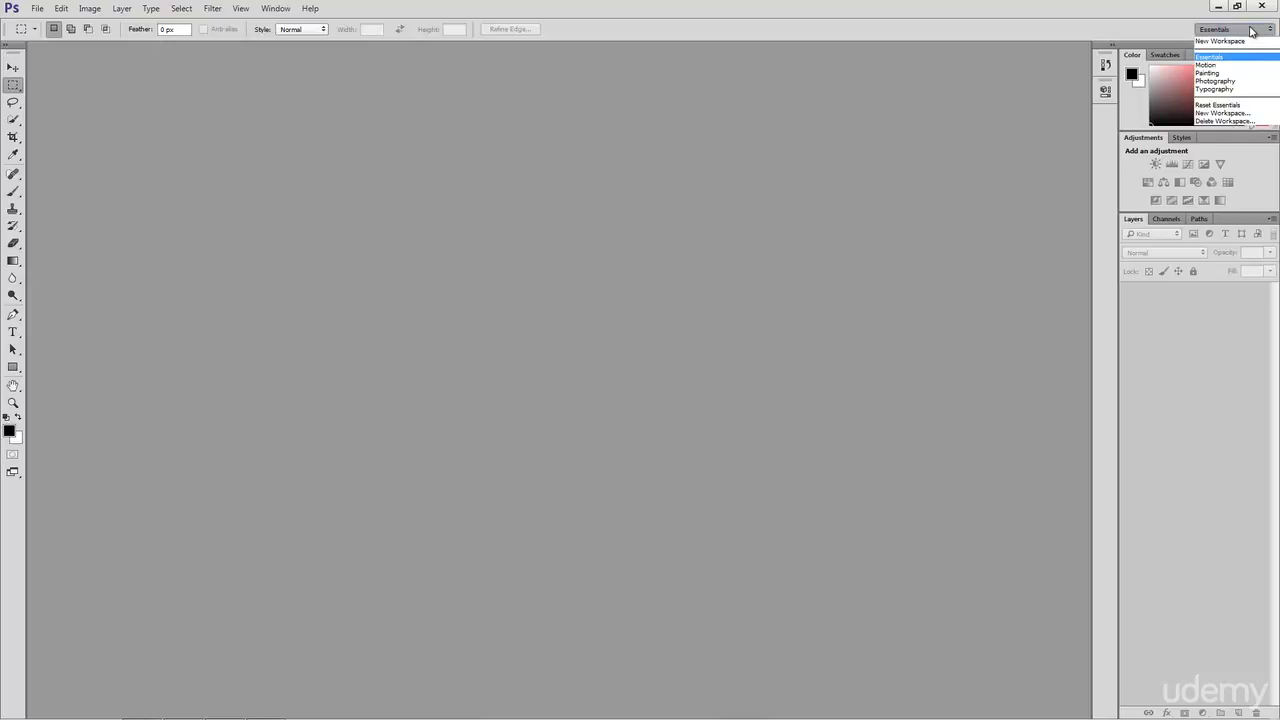
click(1251, 32)
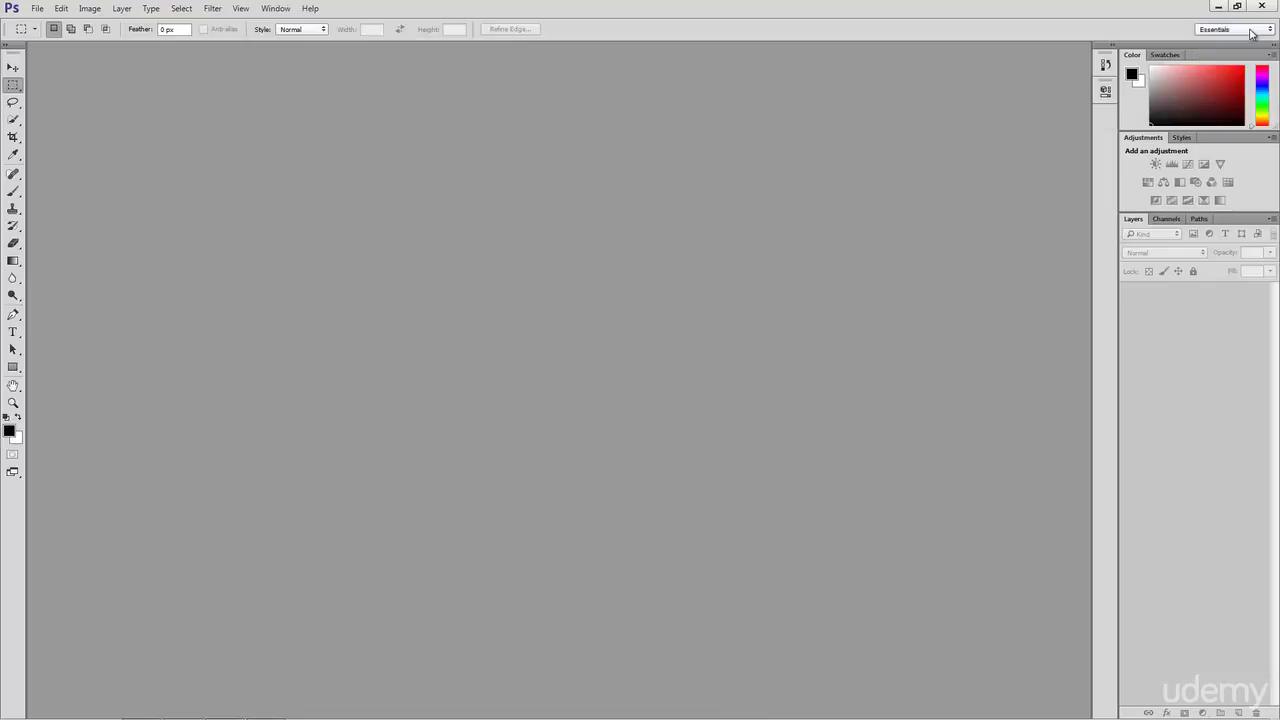